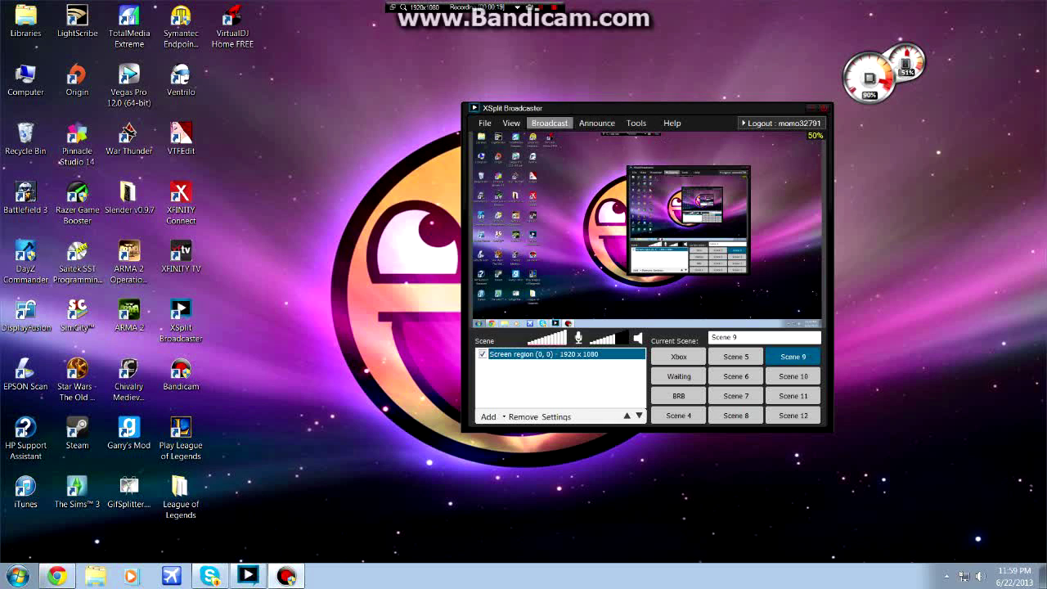
# Step: Remove the existing screen region source from Scene 9
pyautogui.moveTo(904, 69)
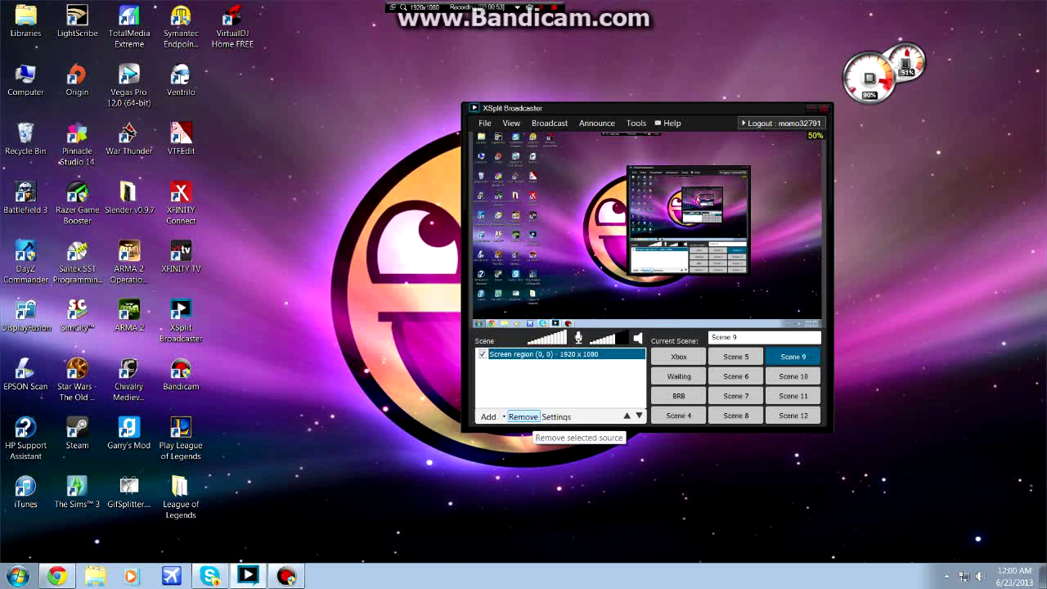
pyautogui.click(523, 416)
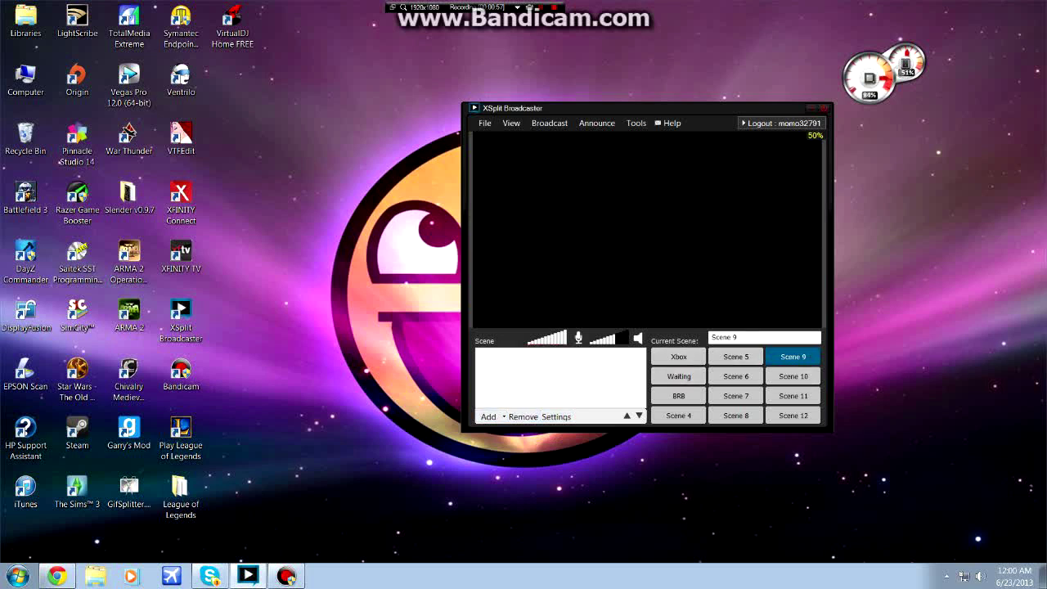
pyautogui.click(491, 417)
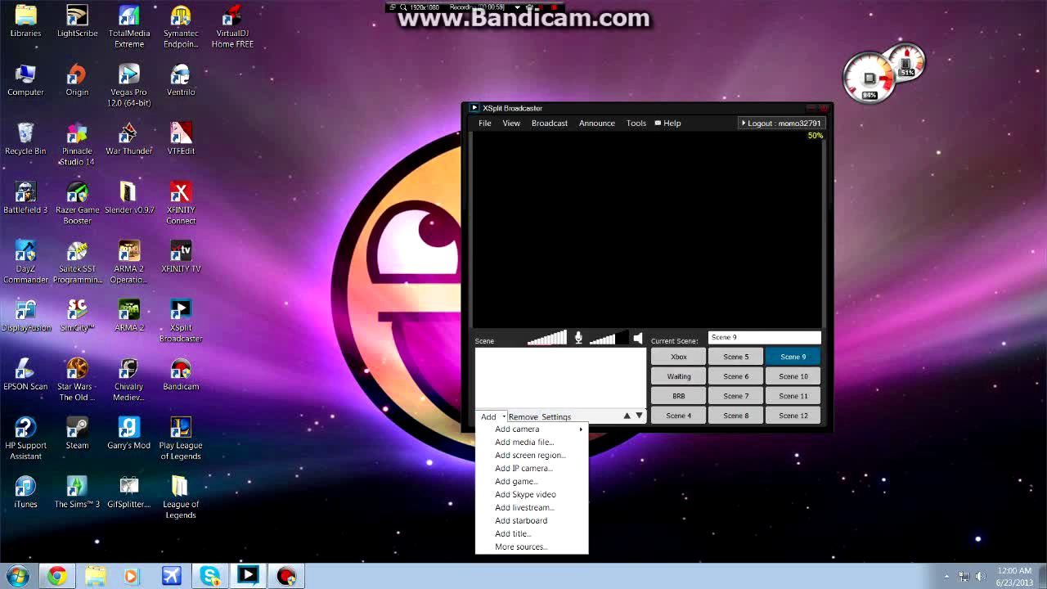
pyautogui.click(490, 416)
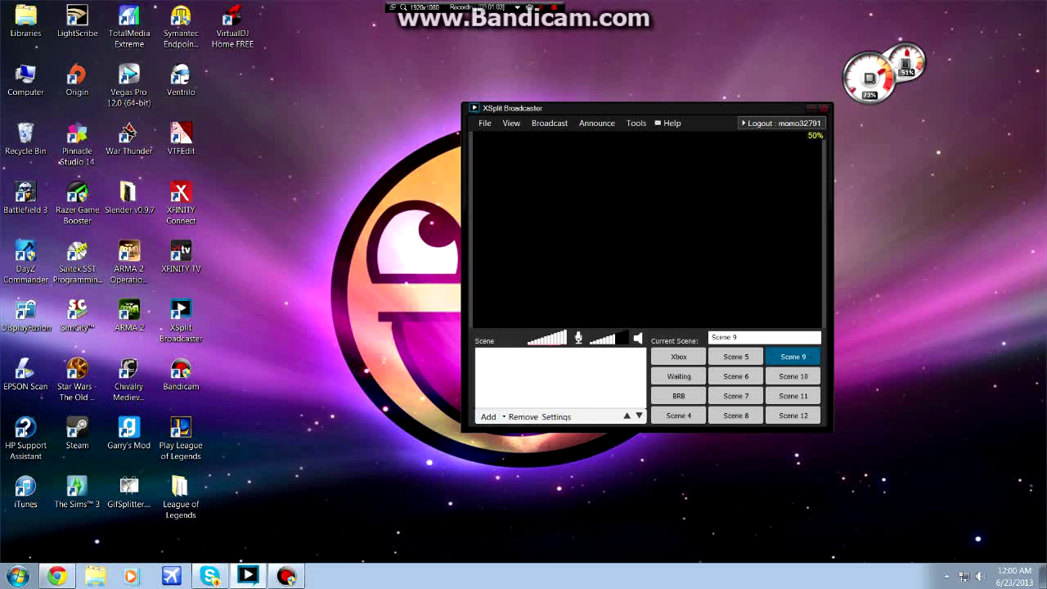
# Step: Add a partial 638 x 358 screen region, then select and remove it
pyautogui.click(491, 417)
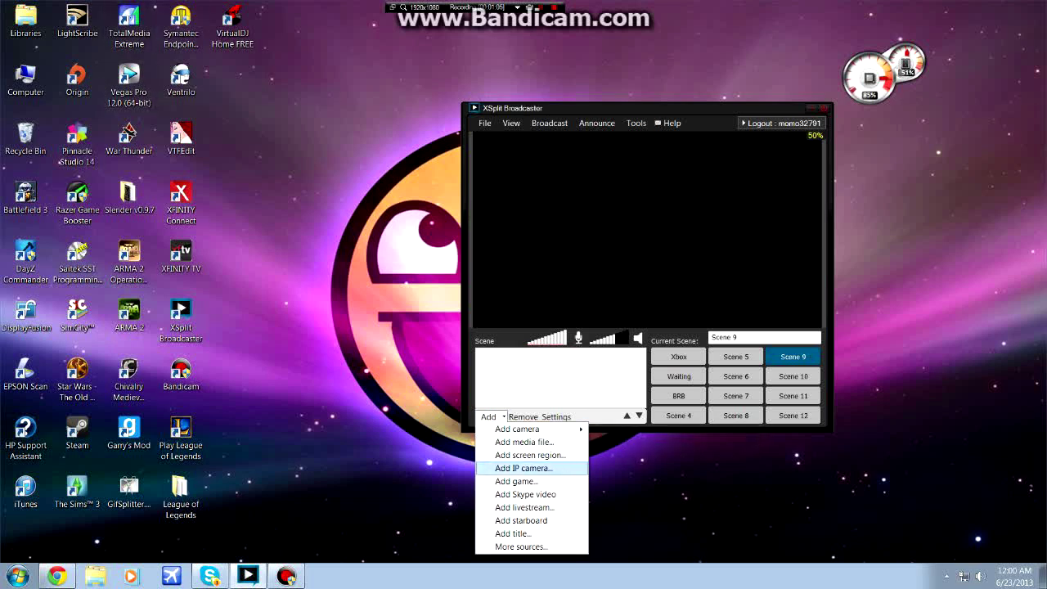
pyautogui.click(528, 454)
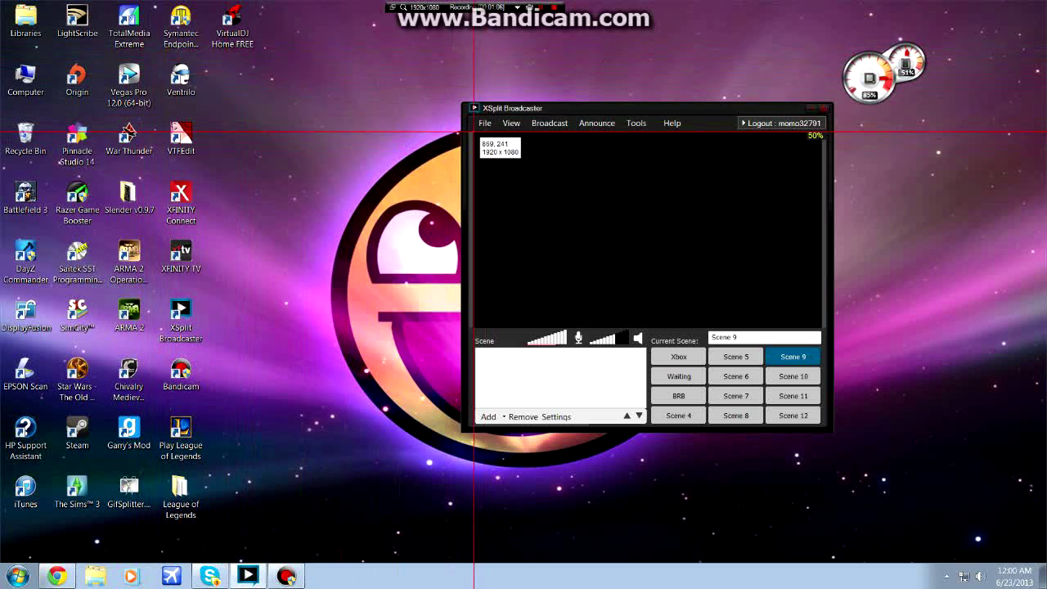
pyautogui.moveTo(474, 131); pyautogui.dragTo(821, 327)
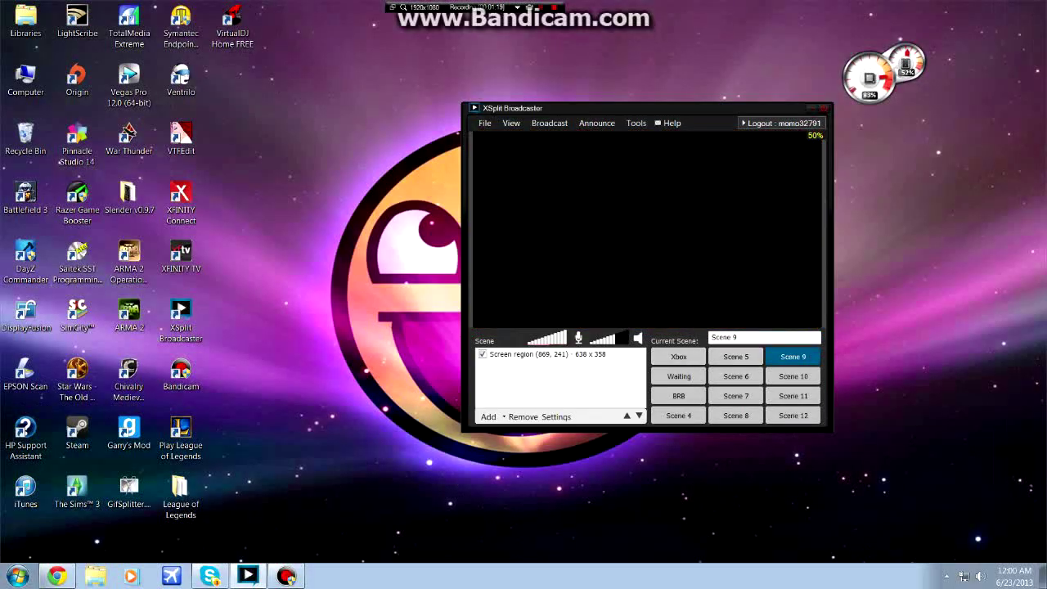
pyautogui.click(540, 354)
pyautogui.click(524, 417)
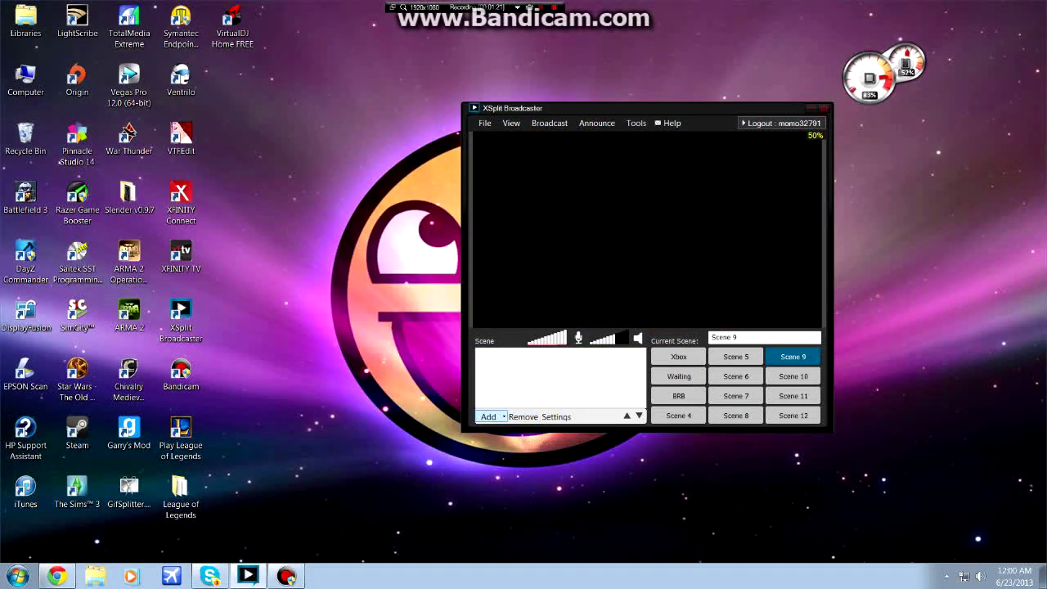
pyautogui.click(489, 417)
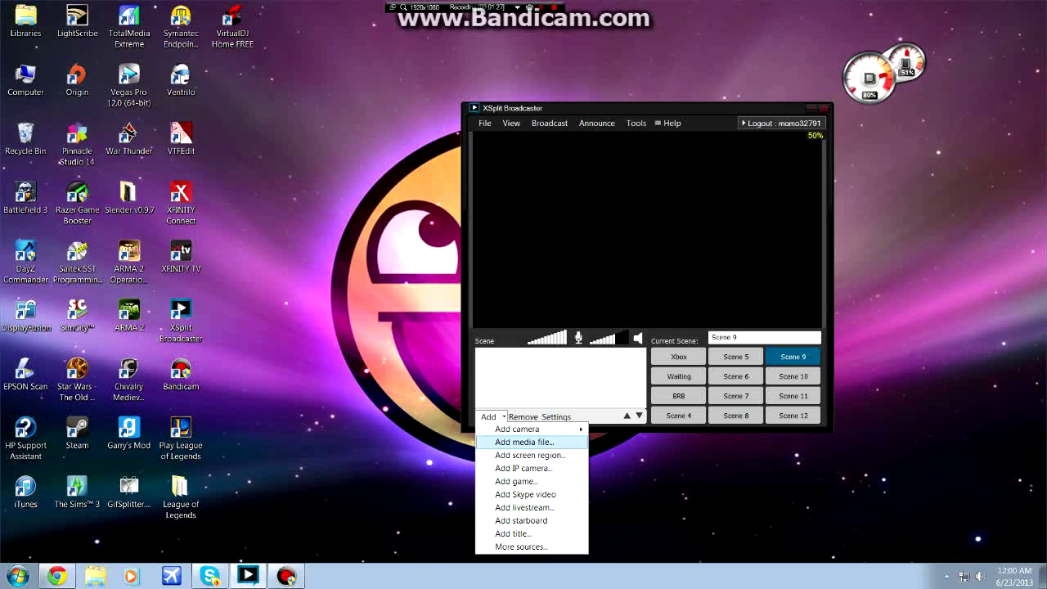
# Step: Add Screen region (0, 0) - 1920 x 1080 capturing the entire screen to Scene 9
pyautogui.click(530, 455)
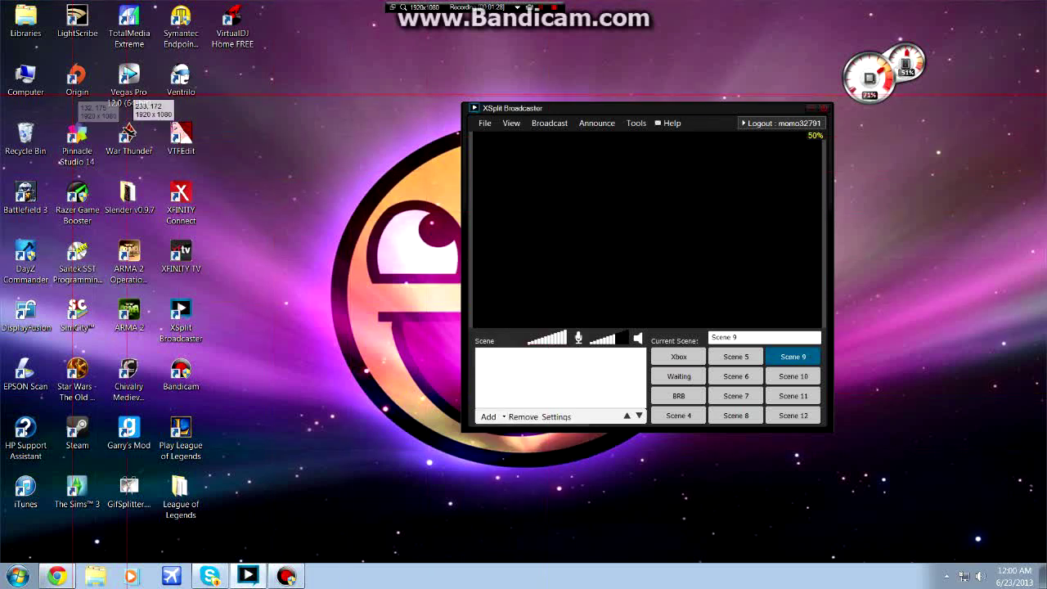
pyautogui.click(303, 112)
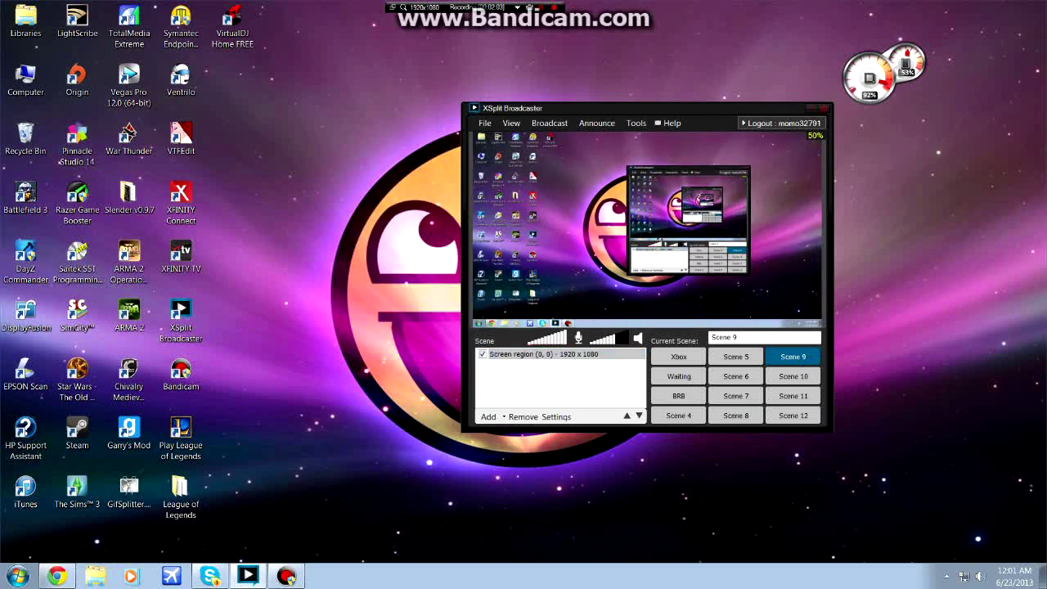
pyautogui.click(536, 354)
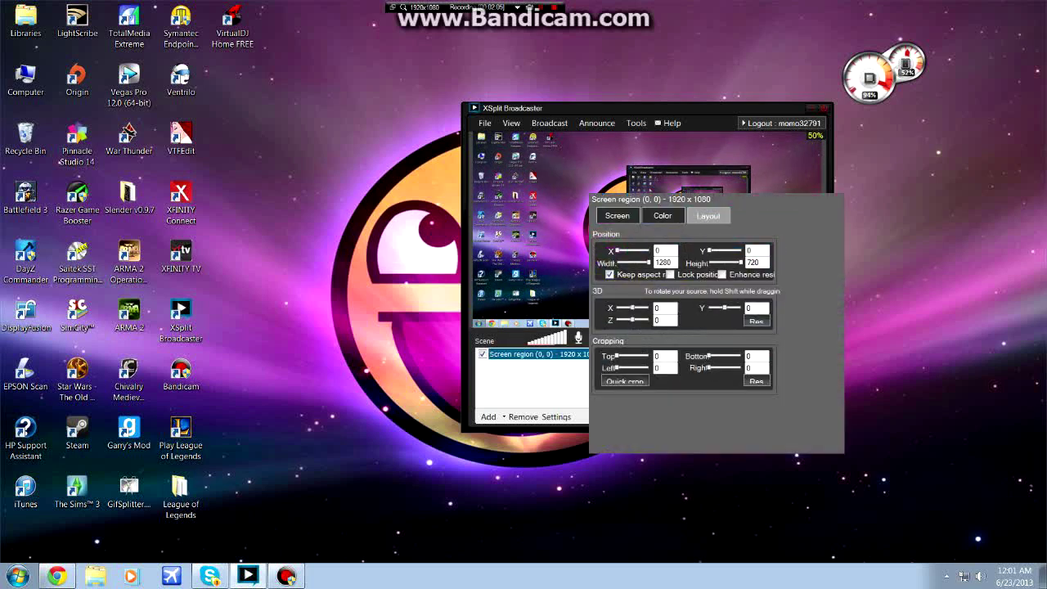
# Step: Close the source settings and open Edit channels from the Broadcast menu
pyautogui.press('Escape')
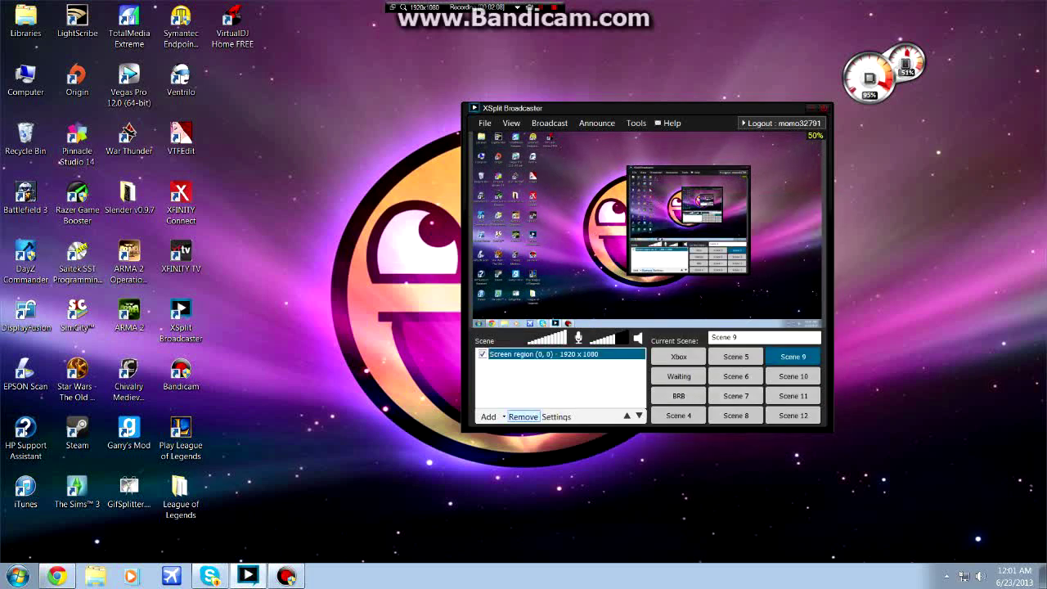
pyautogui.click(490, 416)
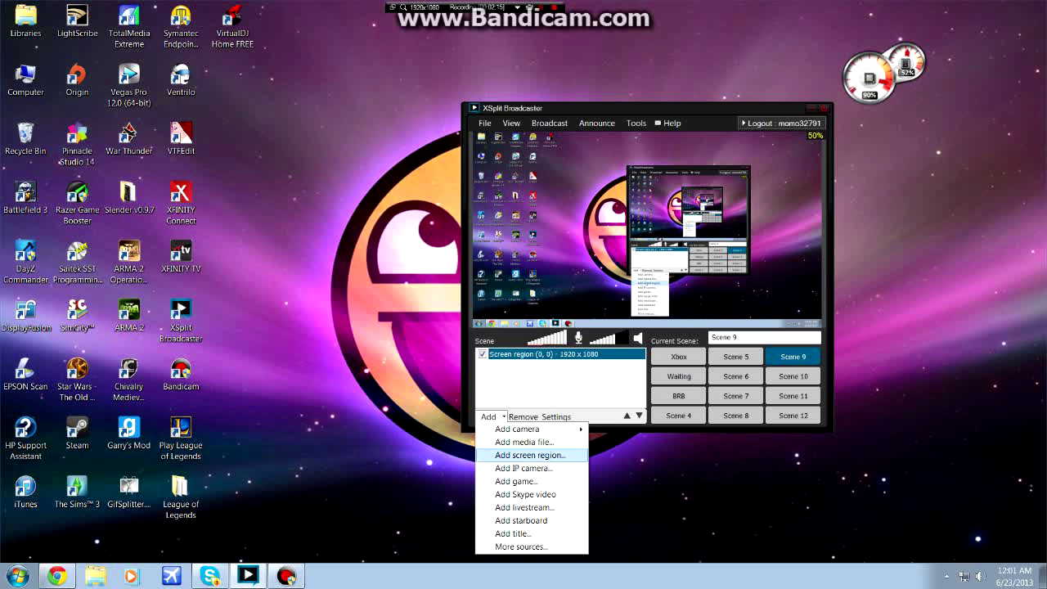
pyautogui.moveTo(523, 429)
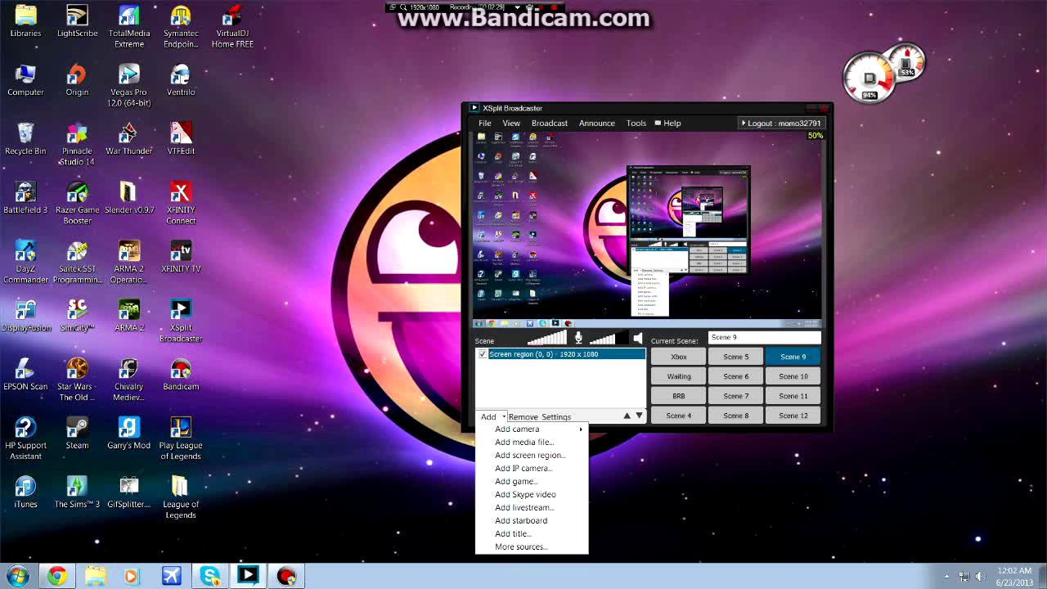
pyautogui.click(548, 123)
pyautogui.click(549, 123)
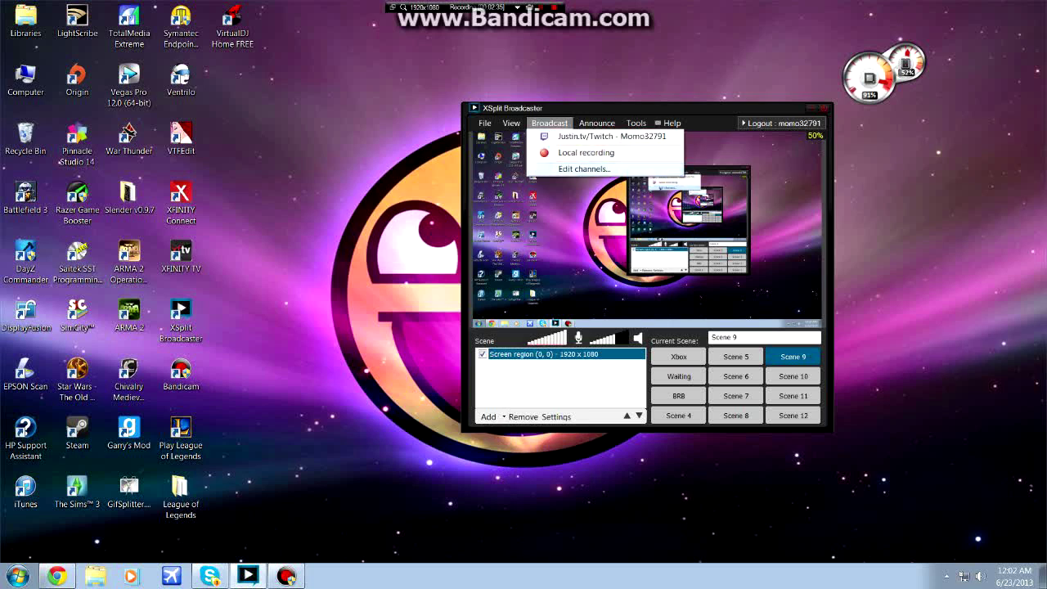
pyautogui.click(583, 168)
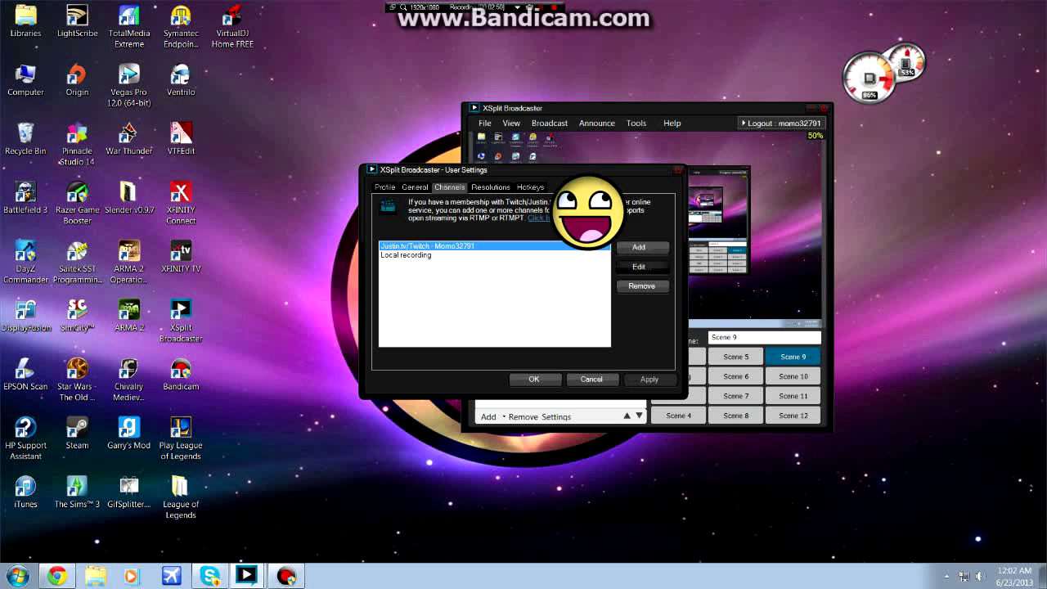
# Step: Open the properties of the Justin.tv/Twitch channel
pyautogui.click(638, 267)
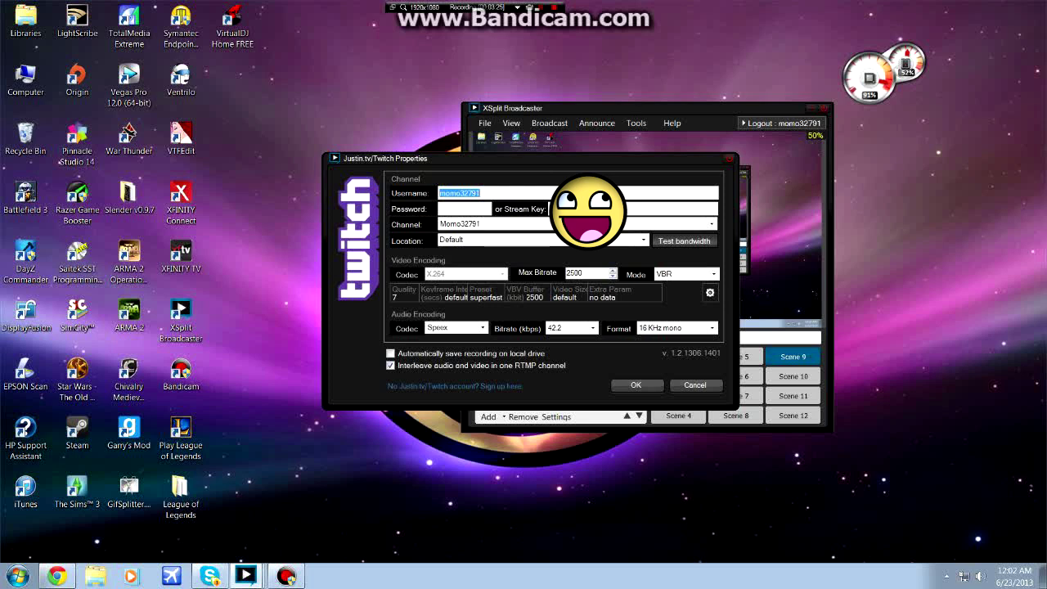
pyautogui.click(644, 240)
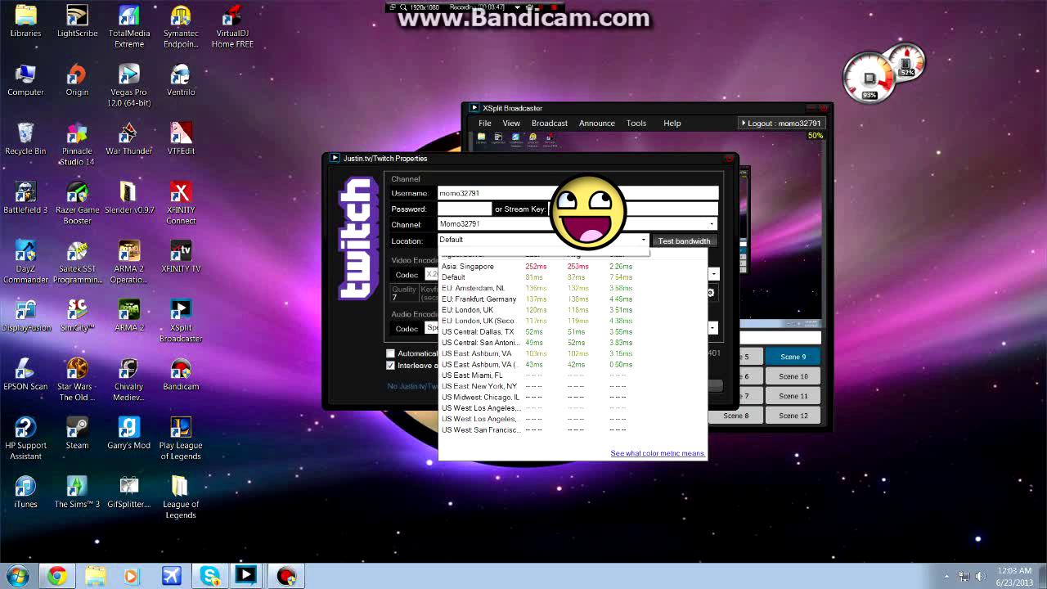
pyautogui.press('Return')
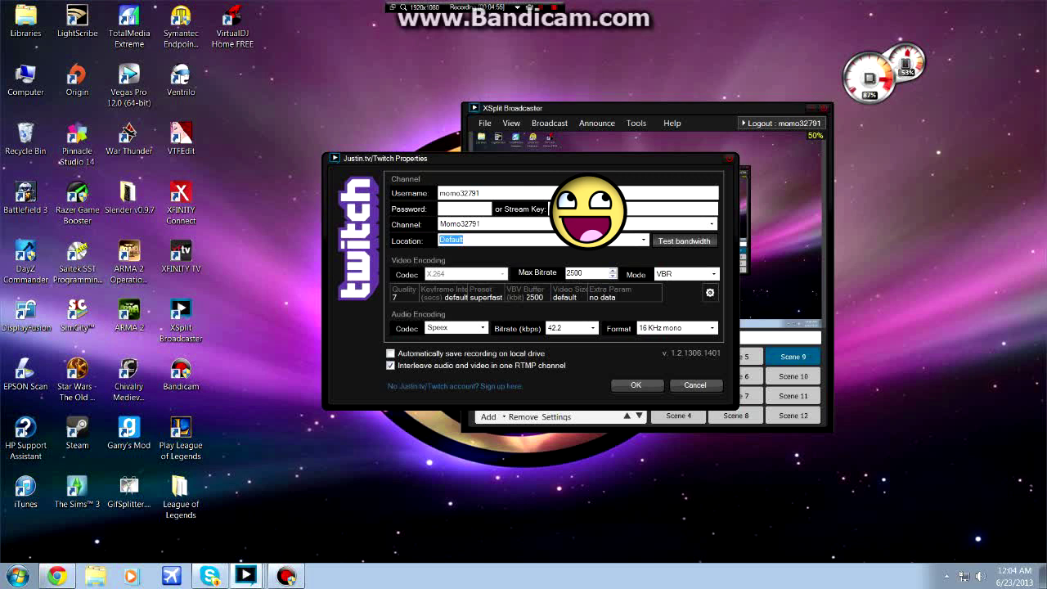
pyautogui.click(710, 292)
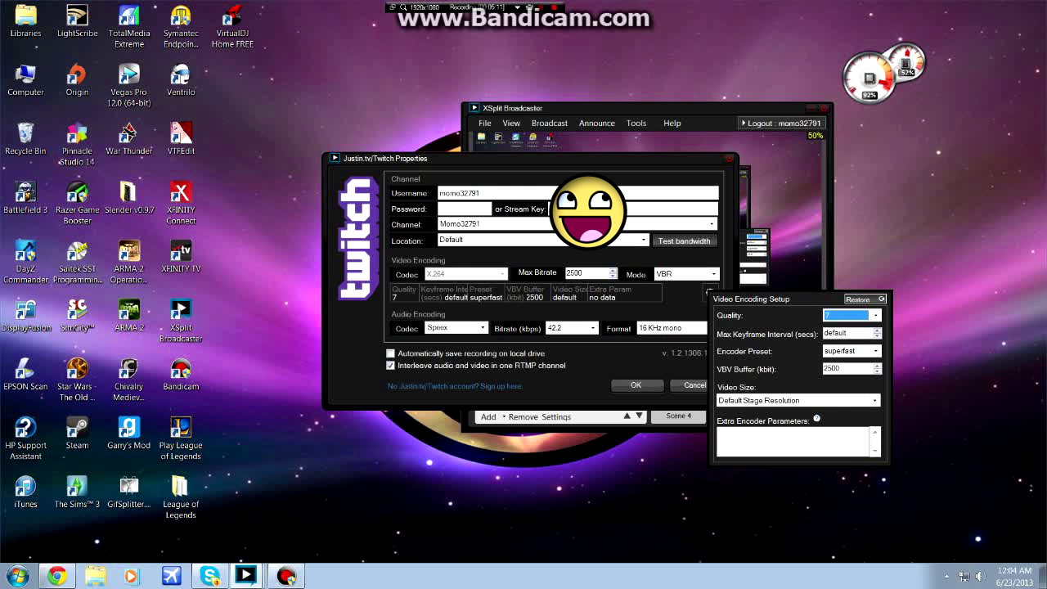
pyautogui.press('Escape')
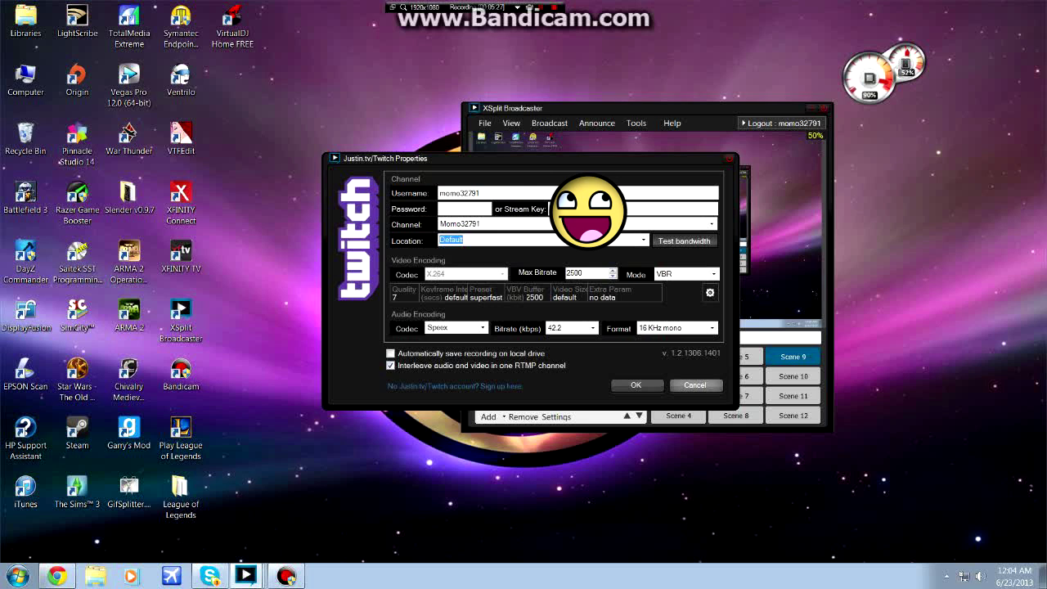
# Step: Accept the Twitch properties, review General, Profile and Resolutions, and close User Settings without saving
pyautogui.click(636, 385)
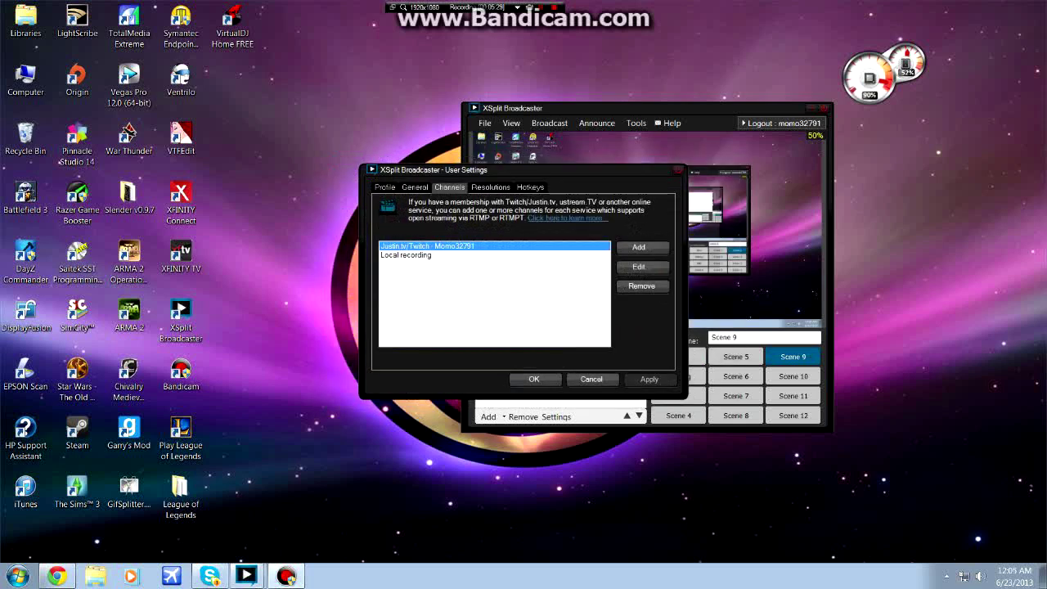
pyautogui.click(414, 187)
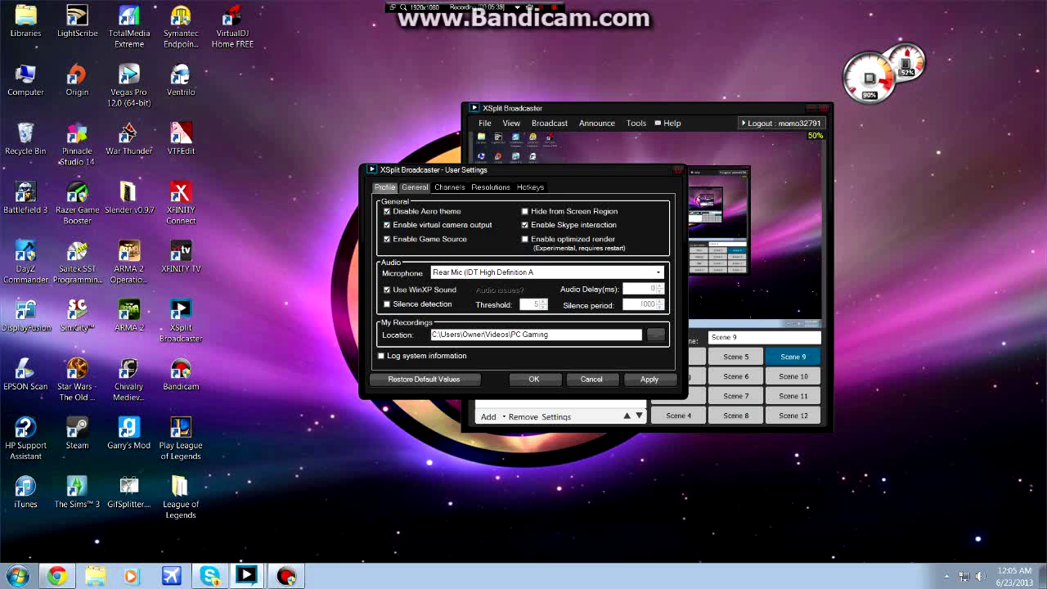
pyautogui.click(384, 187)
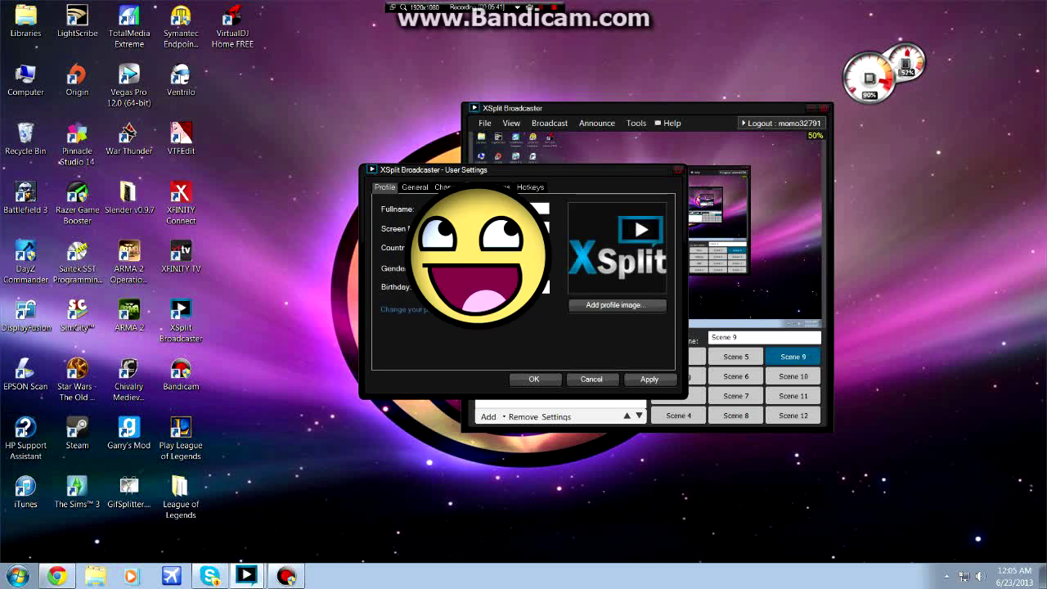
pyautogui.click(449, 187)
pyautogui.click(490, 186)
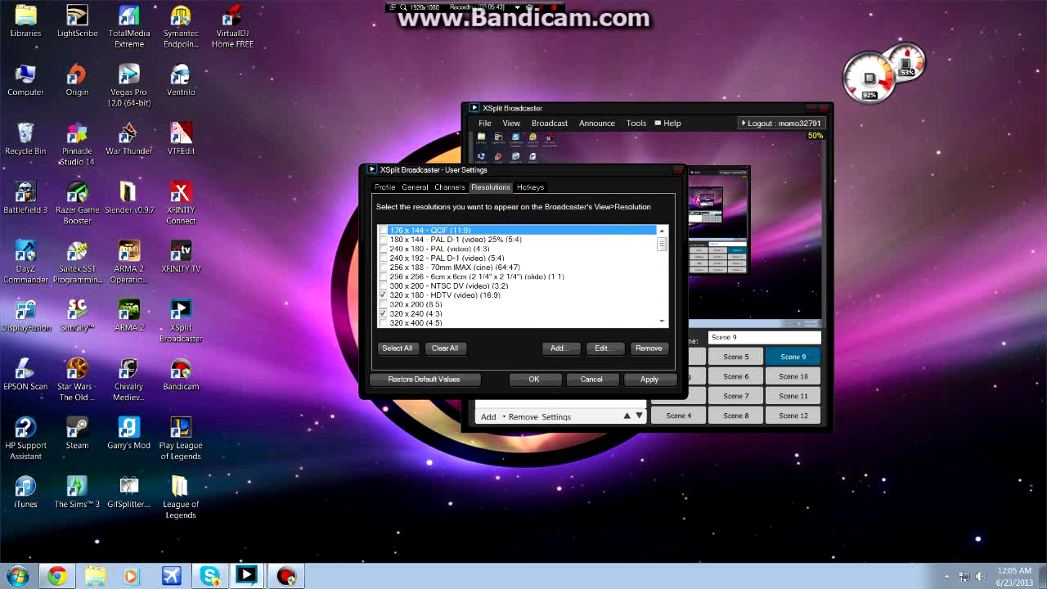
pyautogui.click(384, 186)
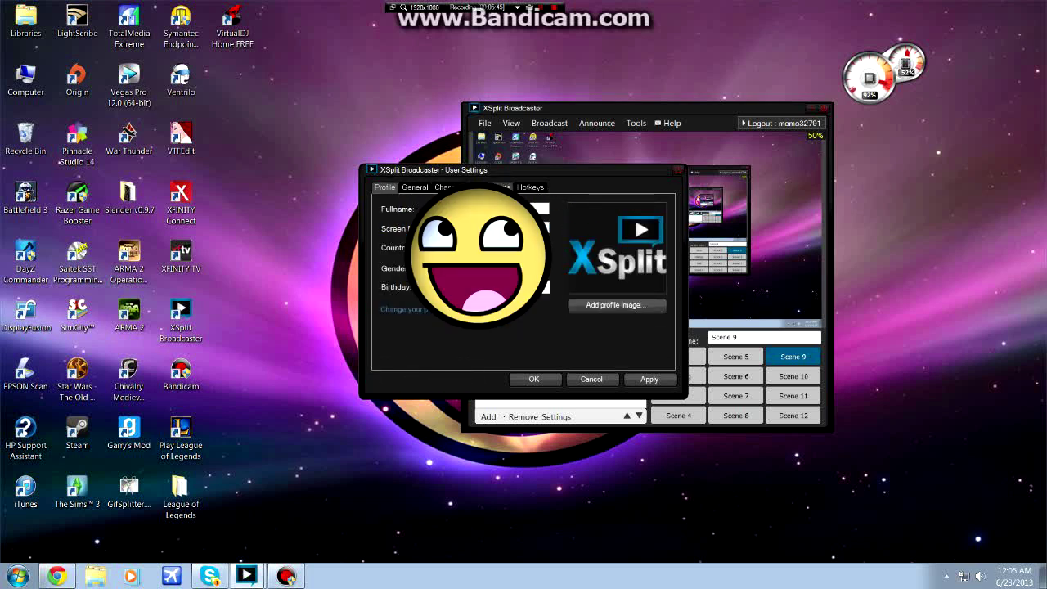
pyautogui.click(678, 170)
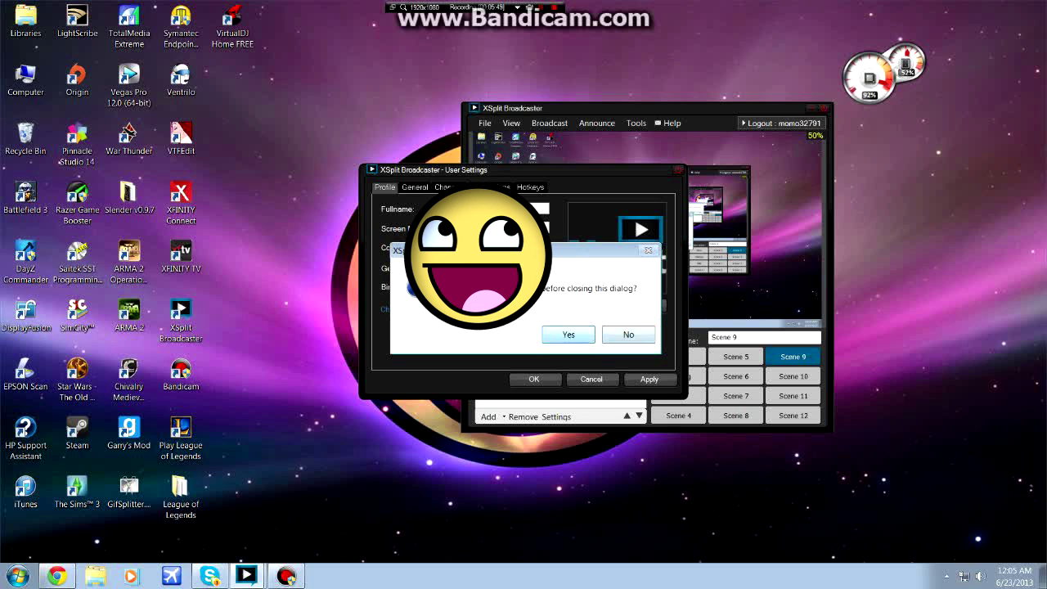
pyautogui.click(628, 335)
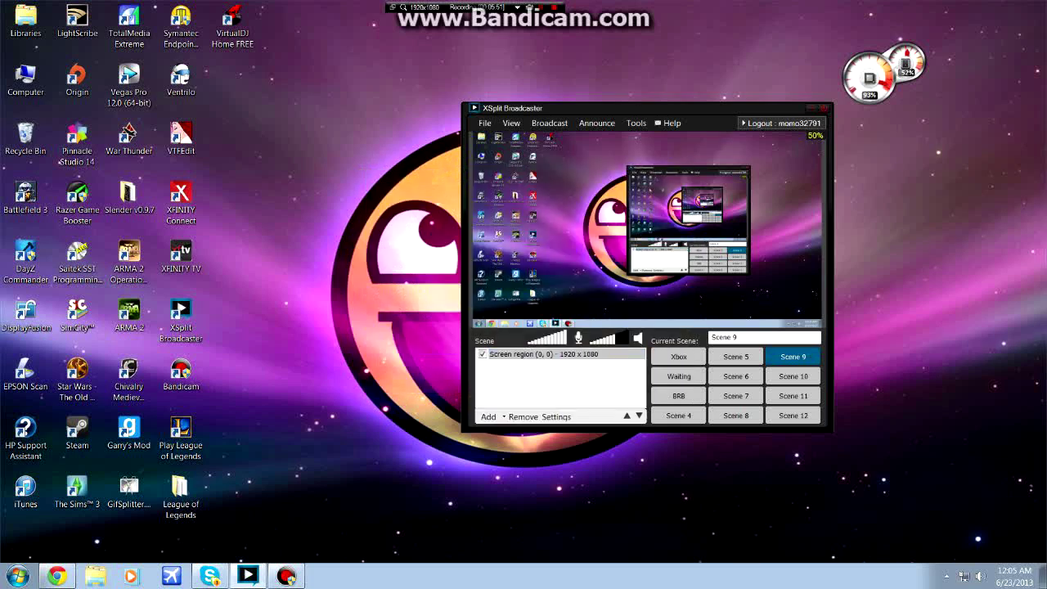
pyautogui.click(544, 354)
pyautogui.click(511, 122)
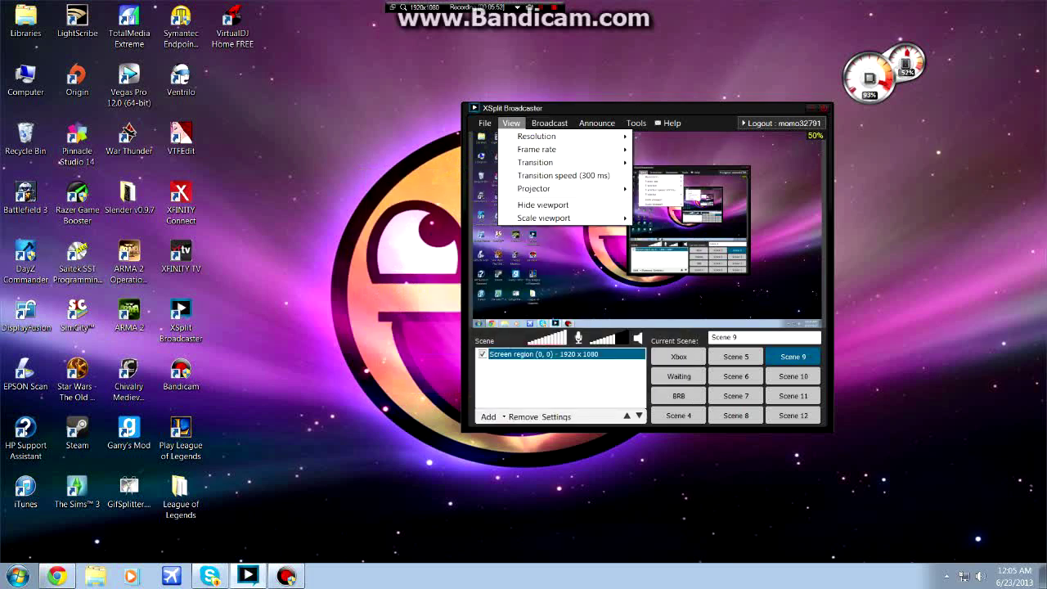
# Step: Dismiss the menus, nudge the XSplit window left, and switch to Scene 11
pyautogui.moveTo(536, 136)
pyautogui.press('Escape')
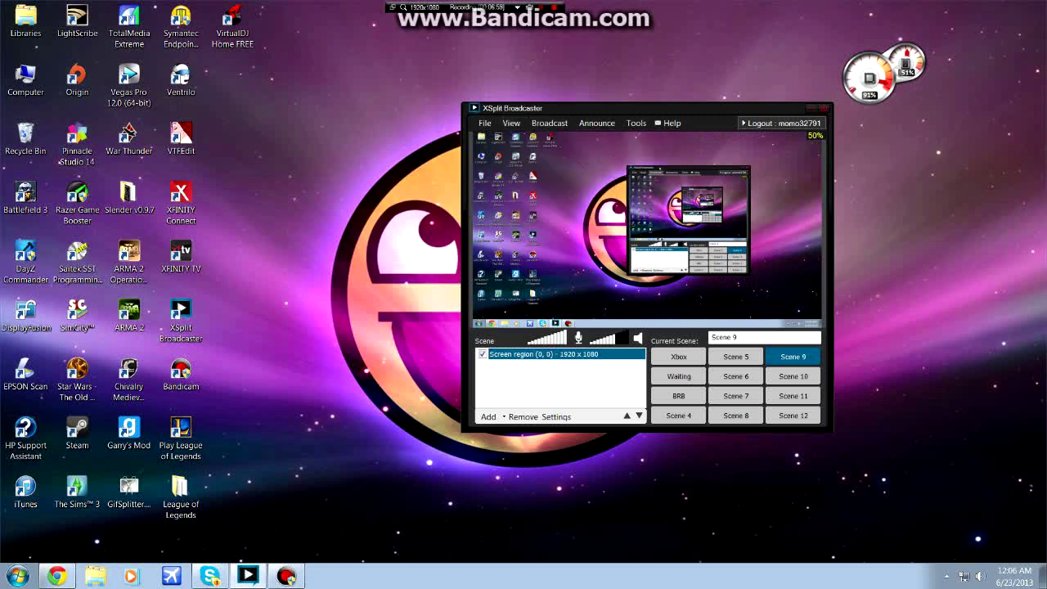
pyautogui.moveTo(532, 107); pyautogui.dragTo(485, 104)
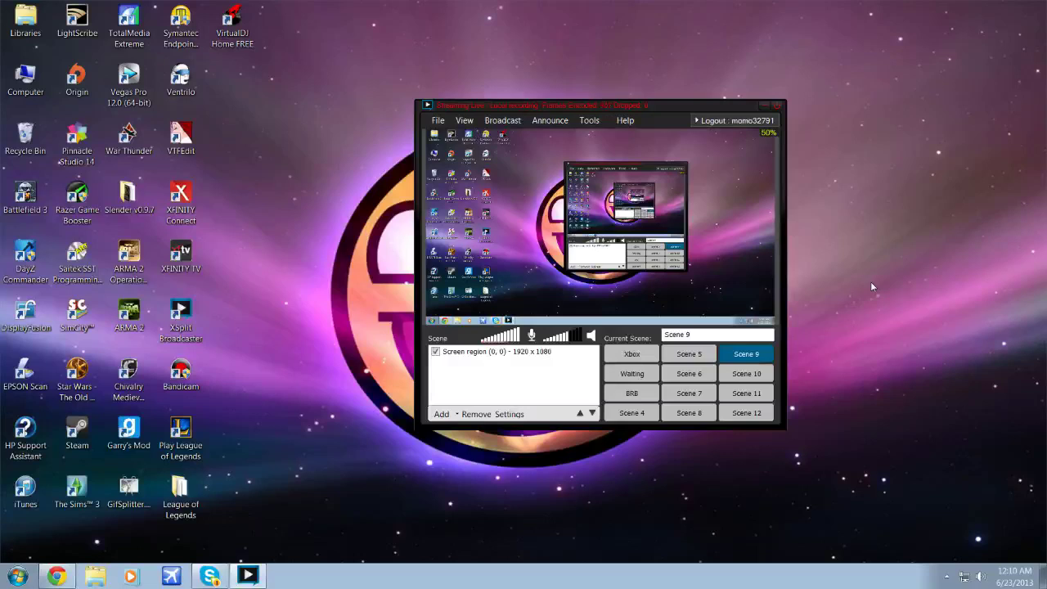
pyautogui.click(758, 391)
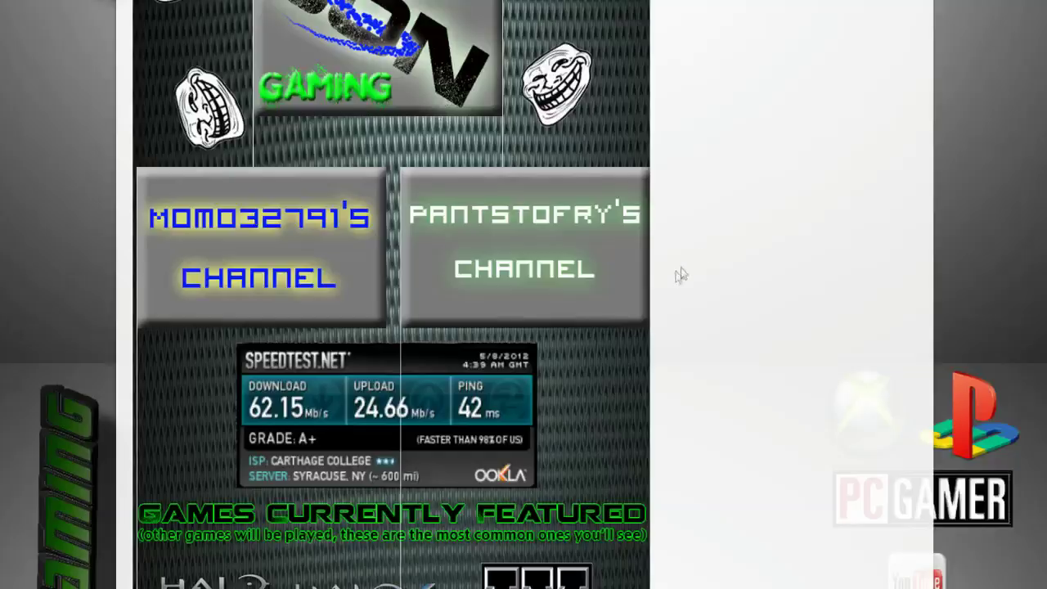
pyautogui.scroll(-3, 679, 295)
# Step: Go to the Twitch Broadcaster Dashboard via the account dropdown and scroll through it
pyautogui.scroll(20, 900, 299)
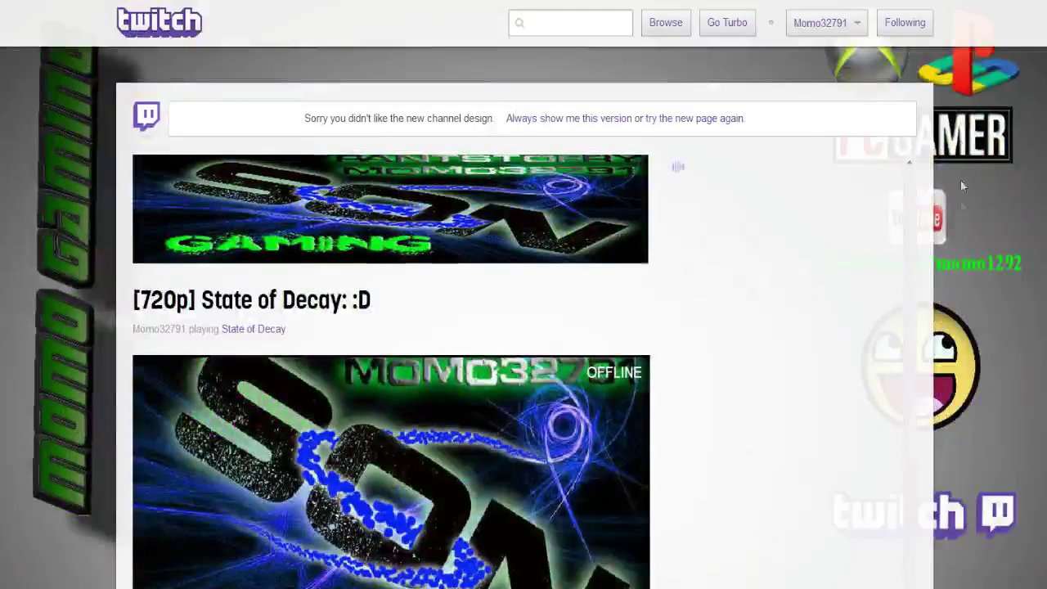
pyautogui.click(857, 36)
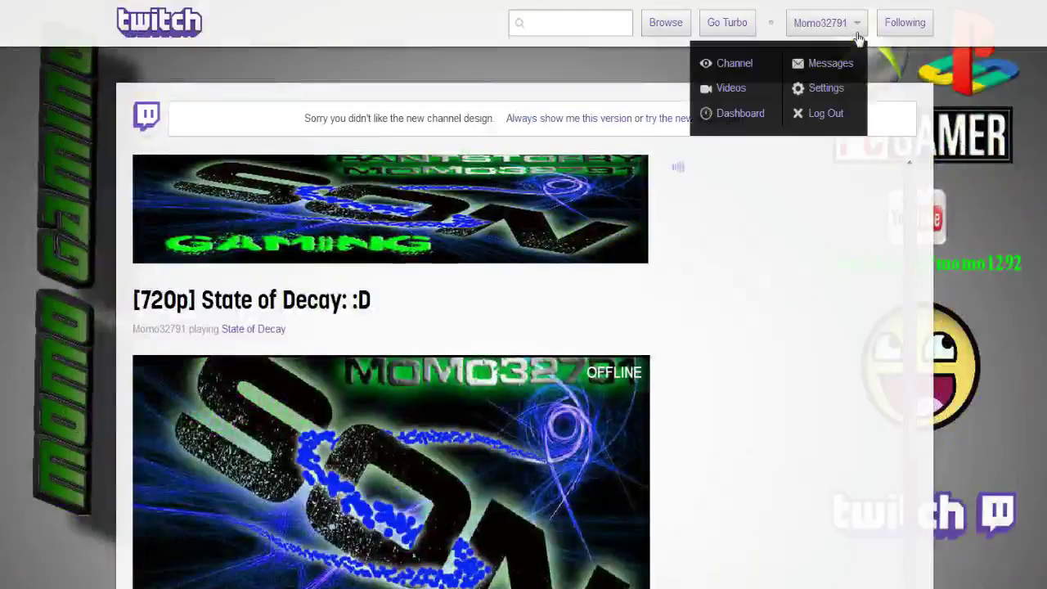
pyautogui.click(742, 113)
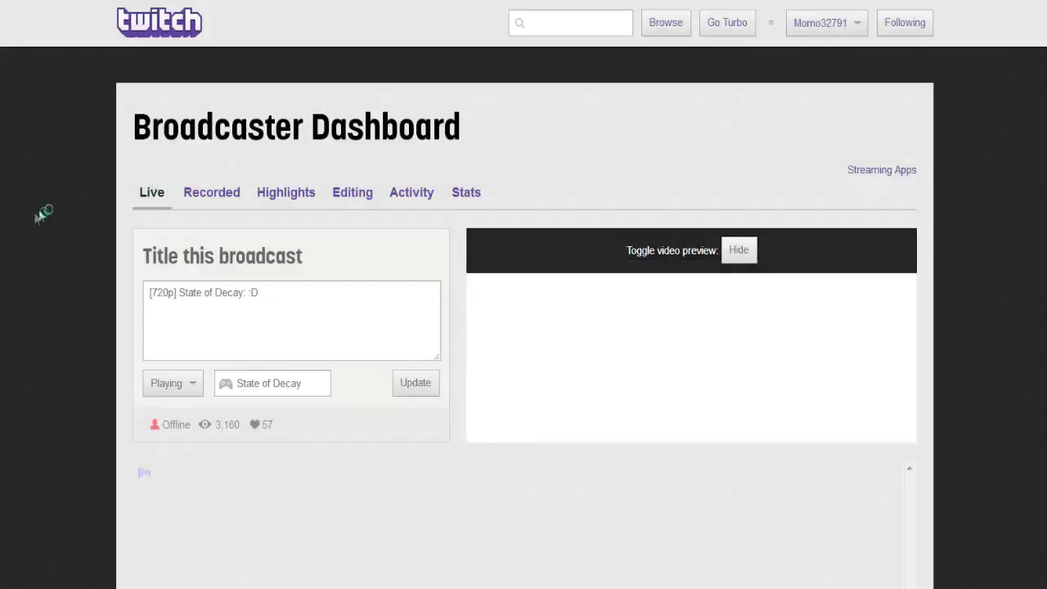
pyautogui.scroll(-5, 37, 231)
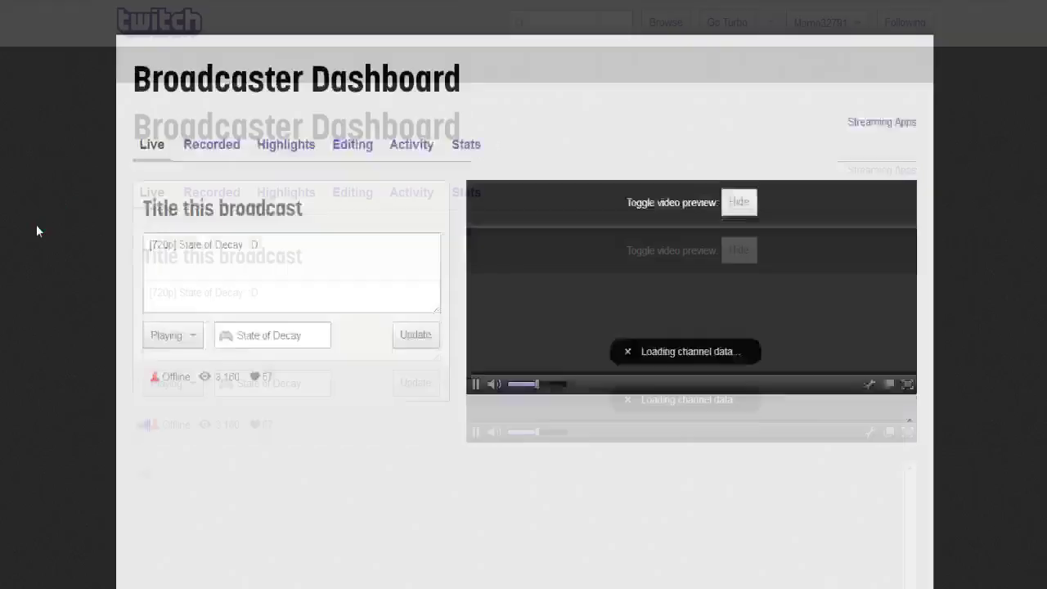
pyautogui.scroll(5, 37, 231)
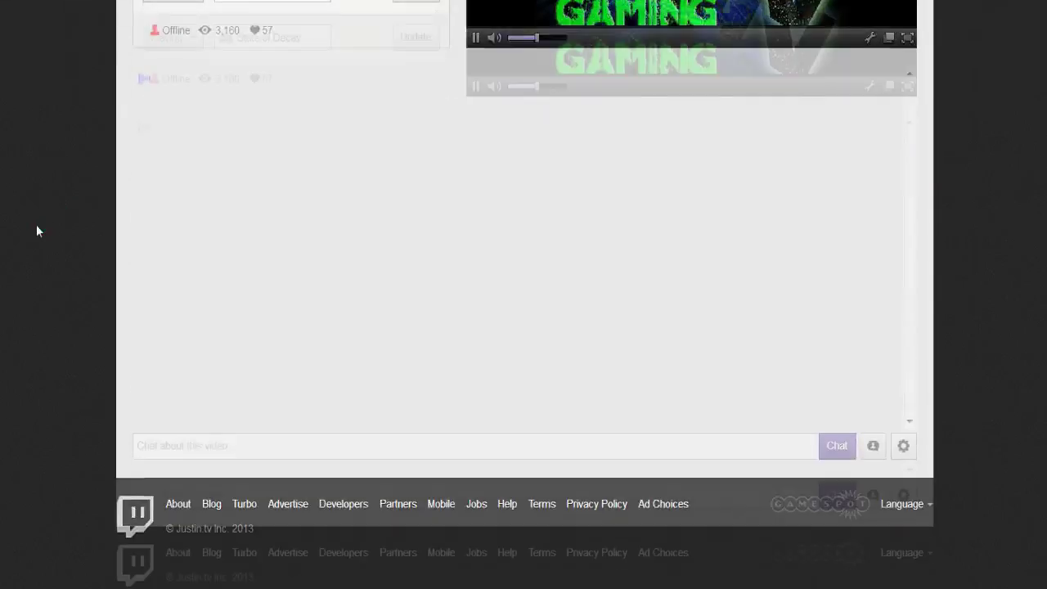
pyautogui.scroll(-1, 36, 231)
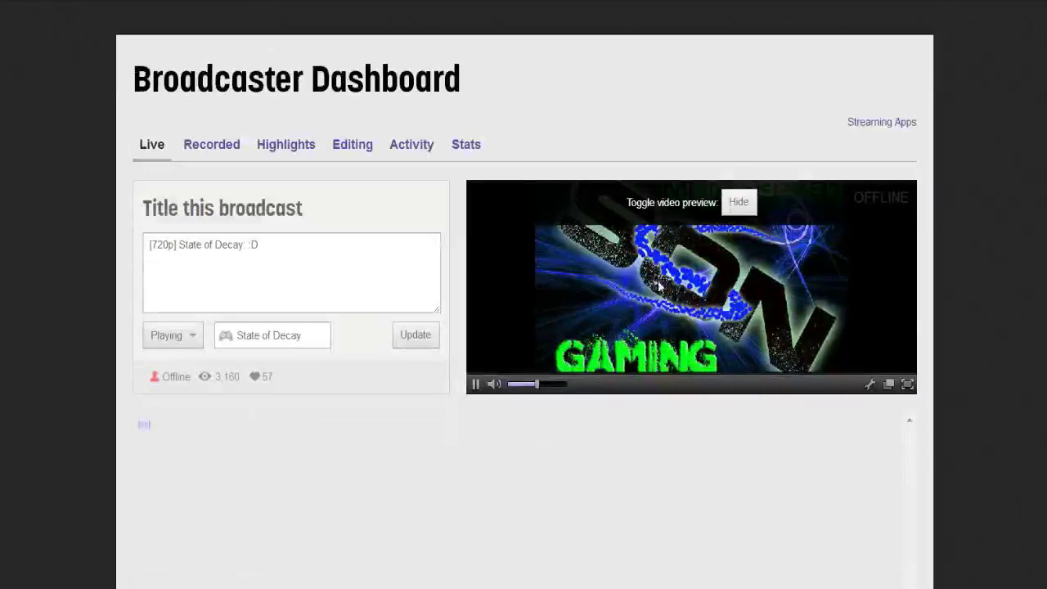
pyautogui.scroll(-3, 106, 297)
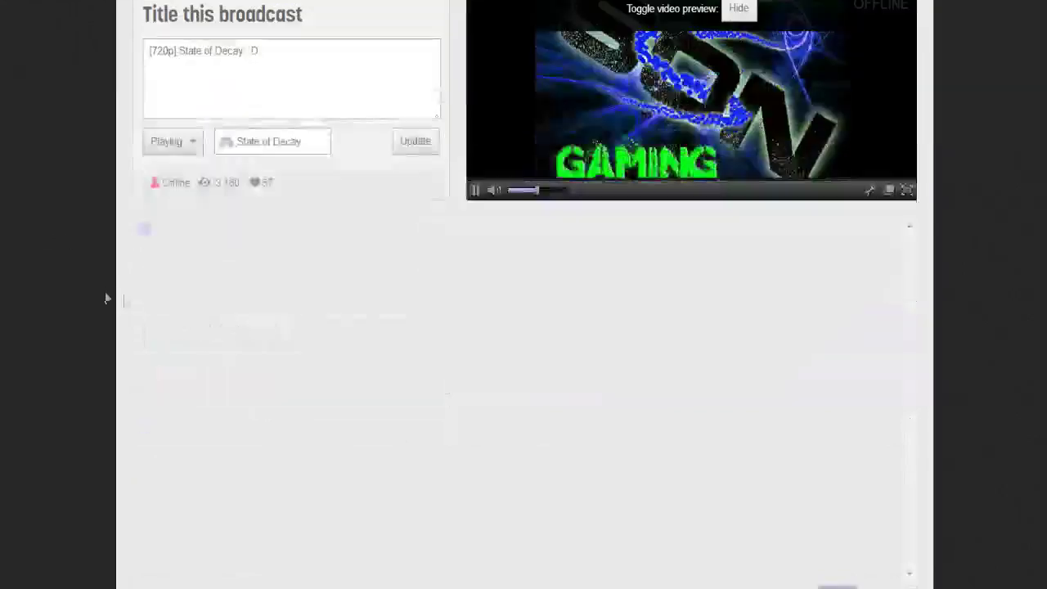
pyautogui.scroll(3, 1011, 343)
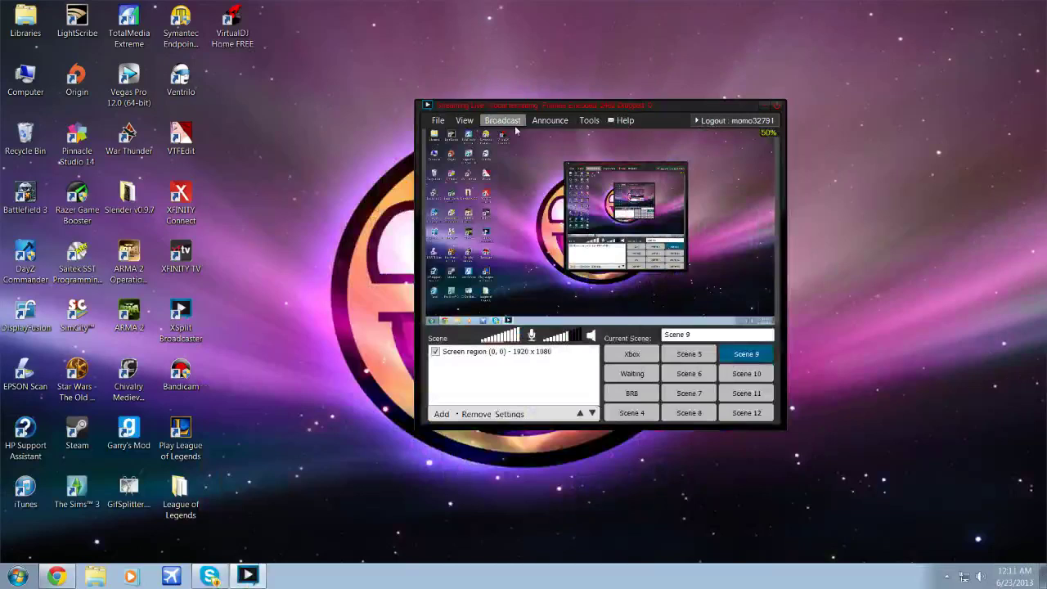
pyautogui.click(503, 121)
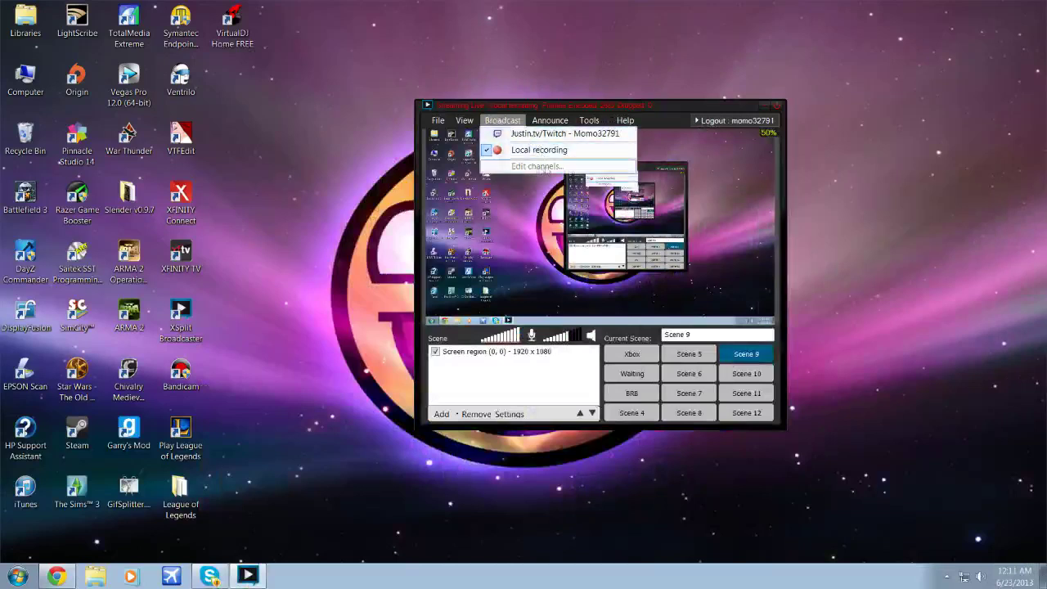
pyautogui.click(573, 73)
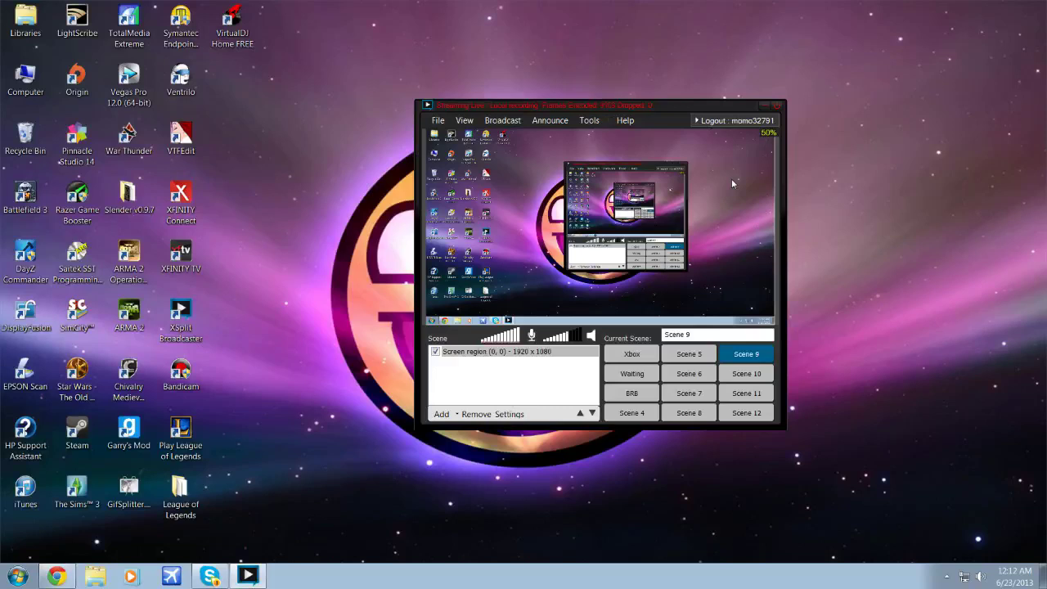
pyautogui.click(732, 180)
# Step: Select the Screen region source and show the Broadcast destinations list
pyautogui.click(507, 351)
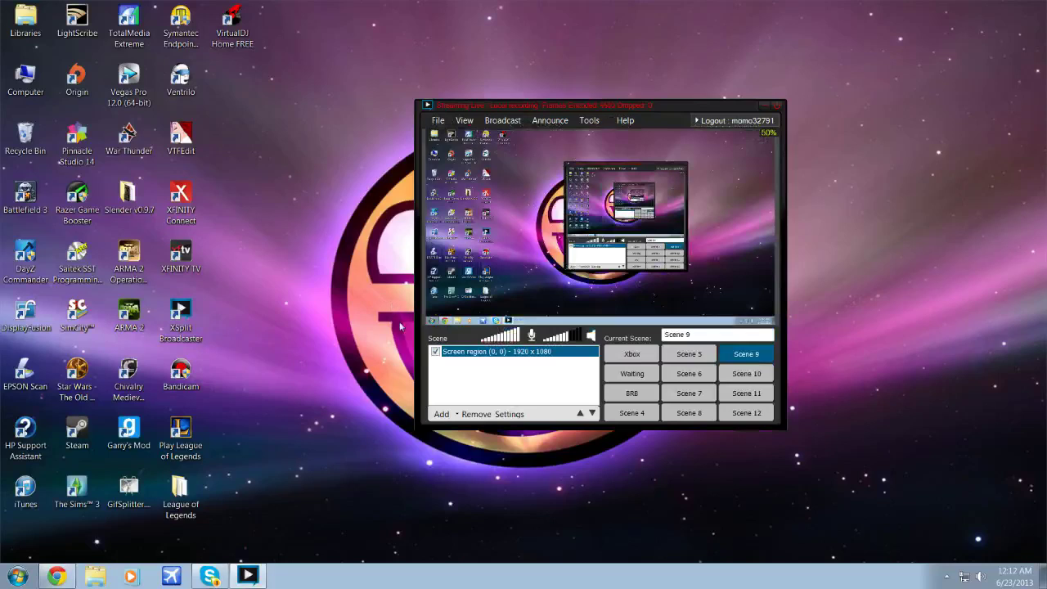
pyautogui.click(503, 120)
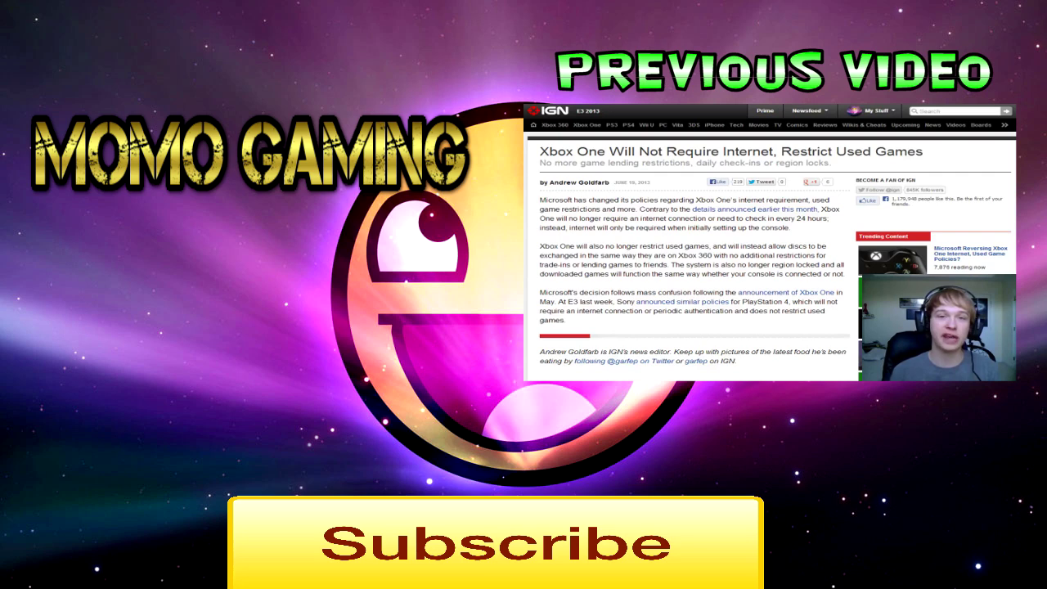